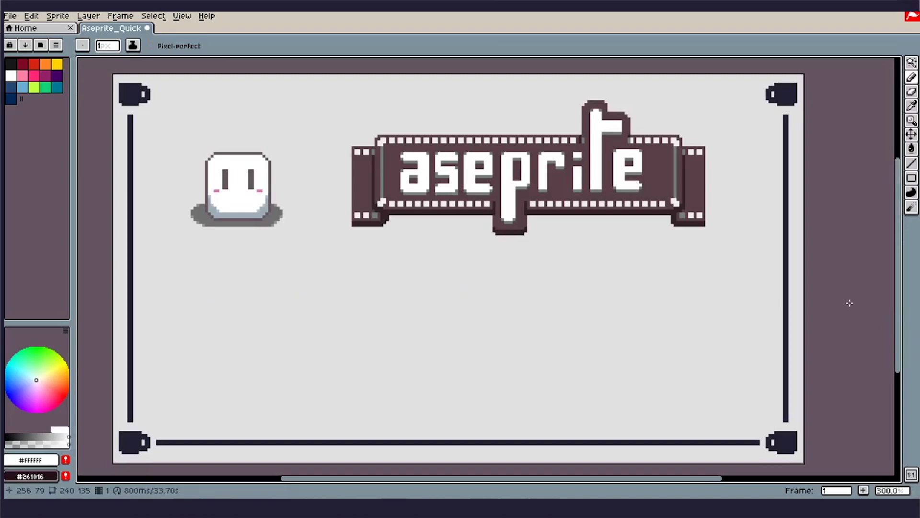
# Advance one frame from the logo title frame to the Flipping slide.
pyautogui.press('Right')
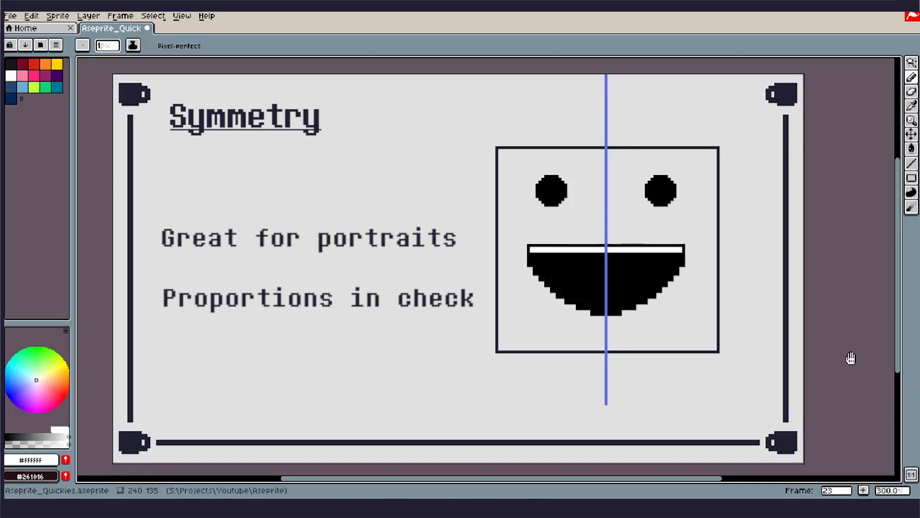
# Enable left-right symmetry drawing, briefly adding top-bottom mirroring and then turning it off.
pyautogui.click(182, 16)
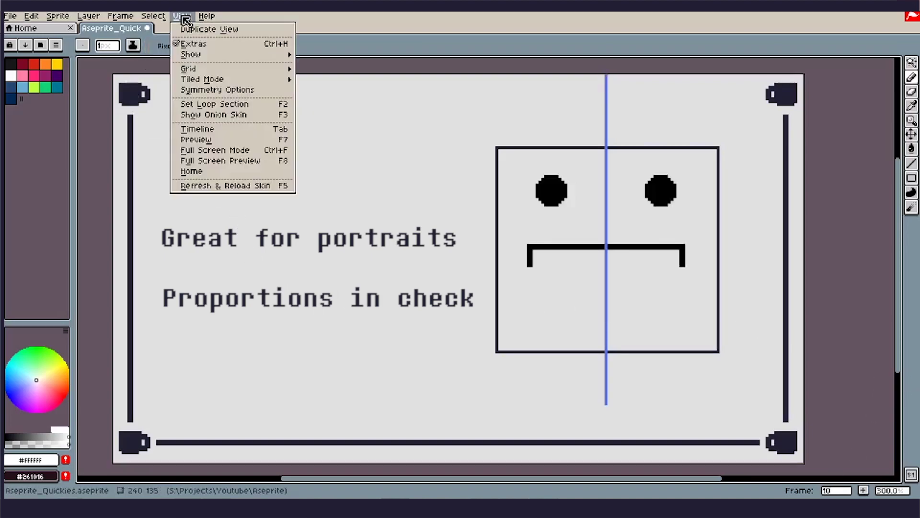
pyautogui.click(271, 91)
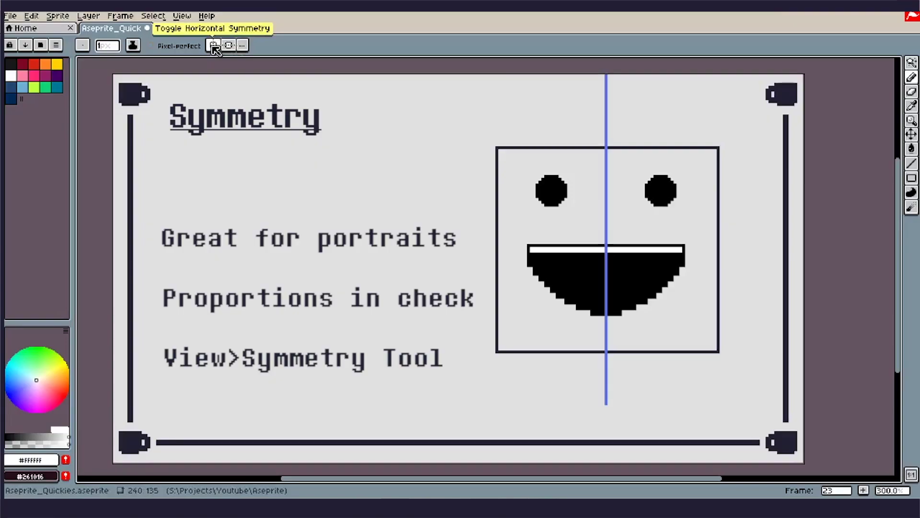
pyautogui.click(214, 46)
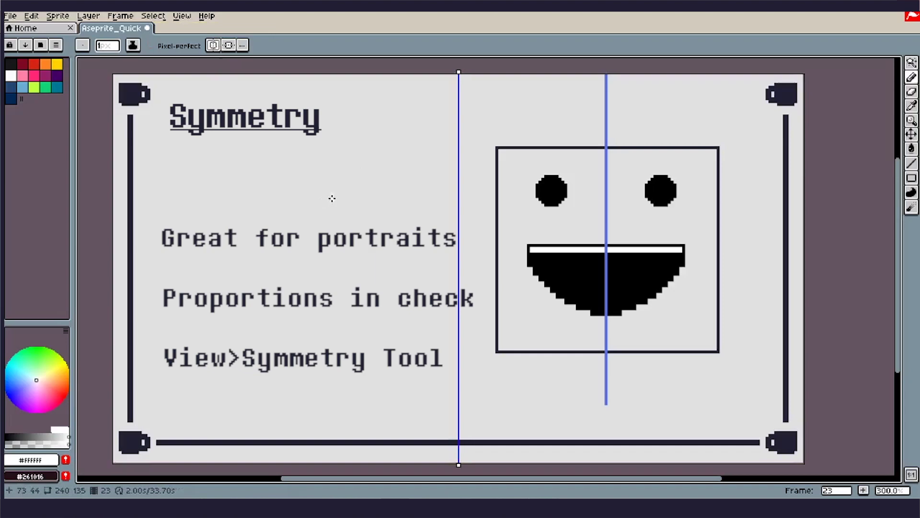
pyautogui.click(228, 46)
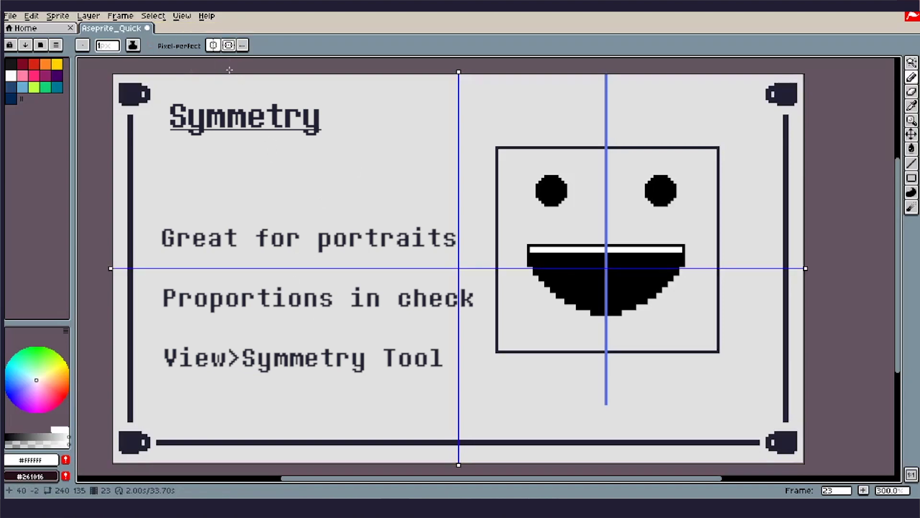
pyautogui.click(228, 45)
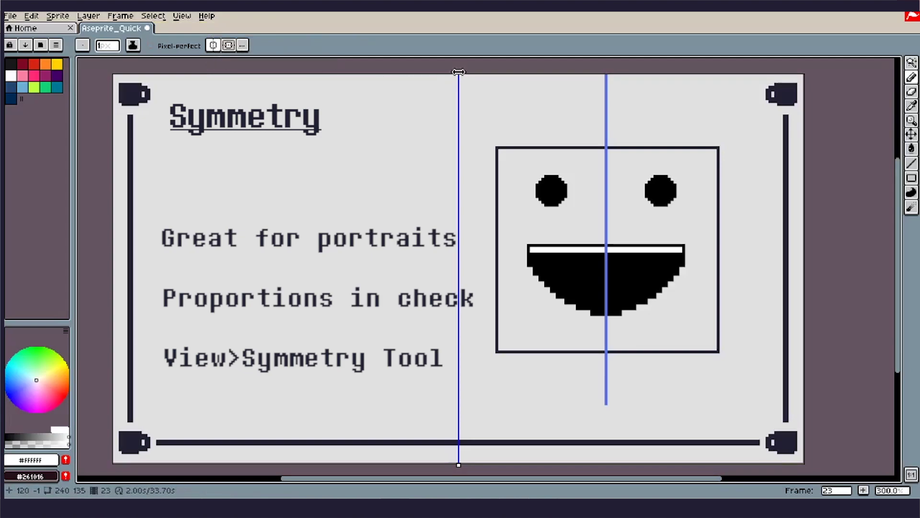
pyautogui.moveTo(459, 72); pyautogui.dragTo(479, 141)
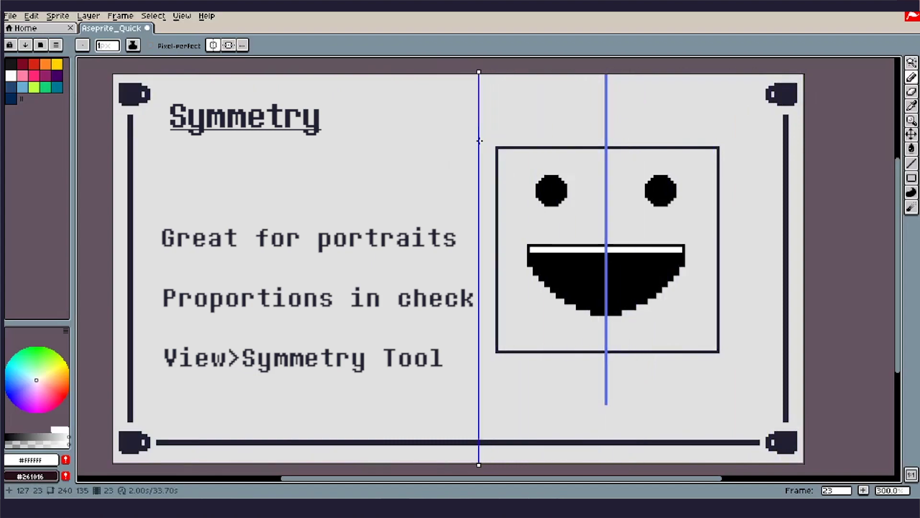
pyautogui.click(242, 45)
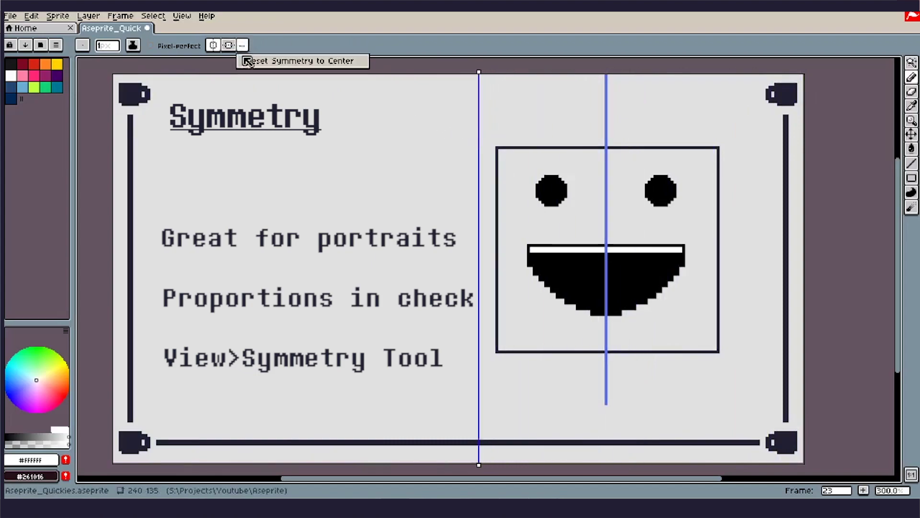
pyautogui.click(280, 61)
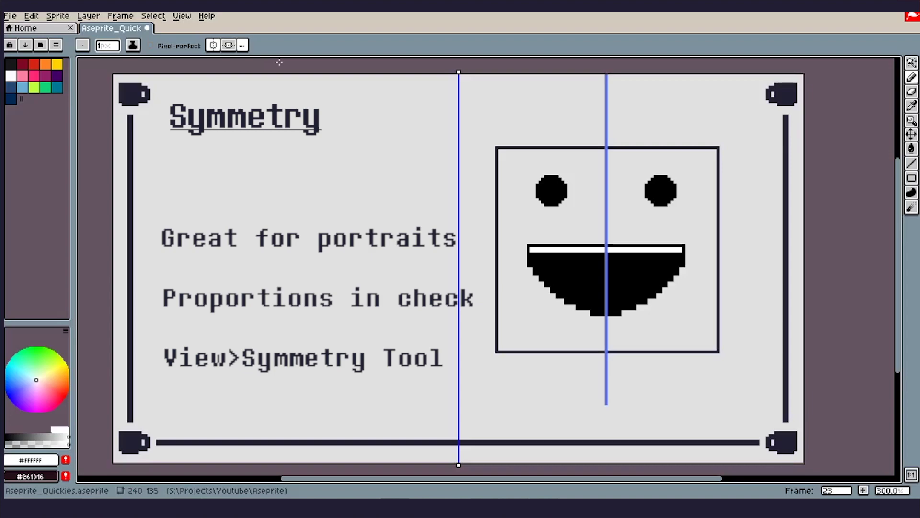
# Open the extra symmetry settings, then flip repeatedly between the grey and red-blue checkerboard frames.
pyautogui.click(242, 45)
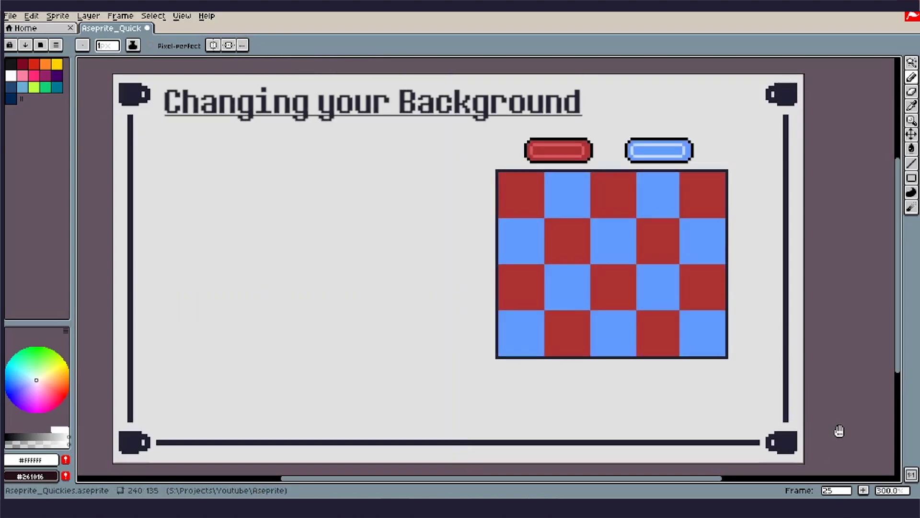
pyautogui.press('Left')
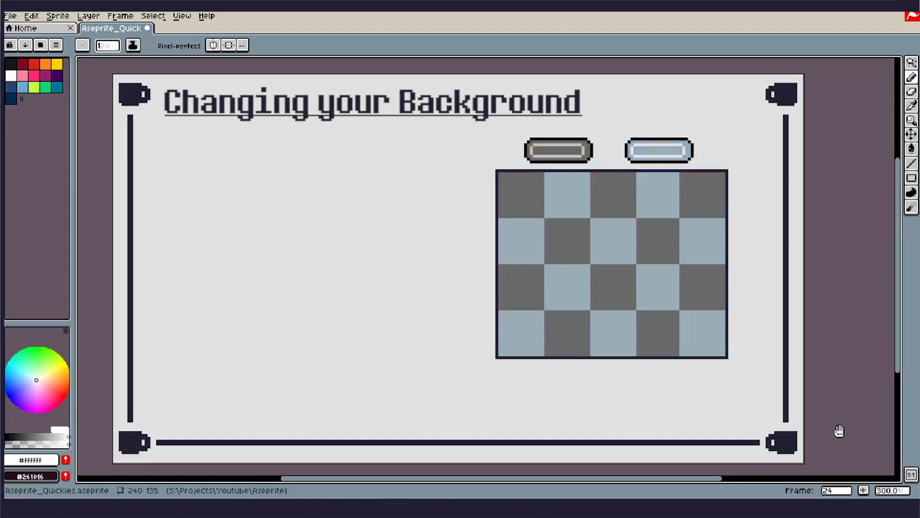
pyautogui.press('Right')
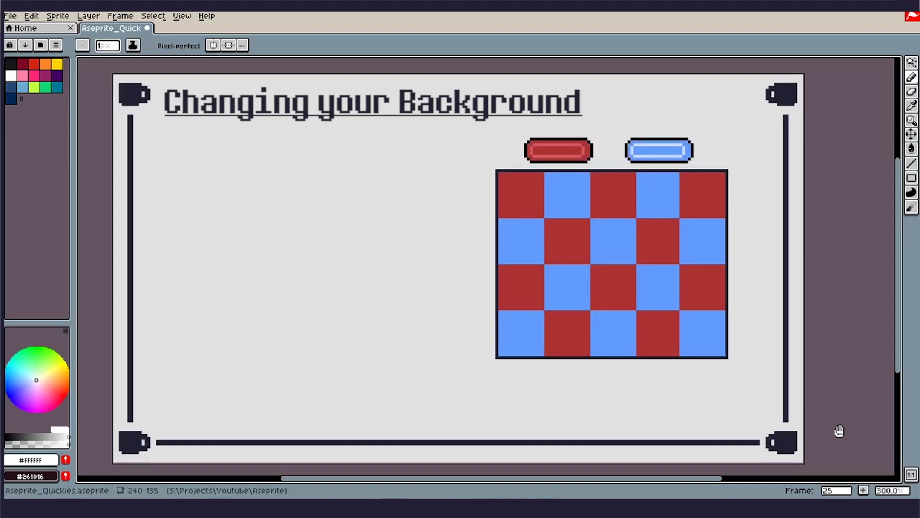
pyautogui.press('Left')
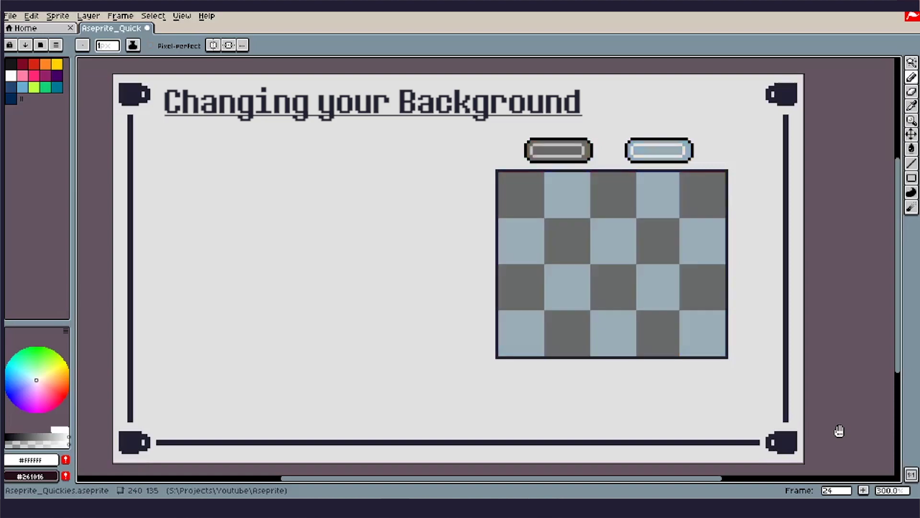
pyautogui.press('Right')
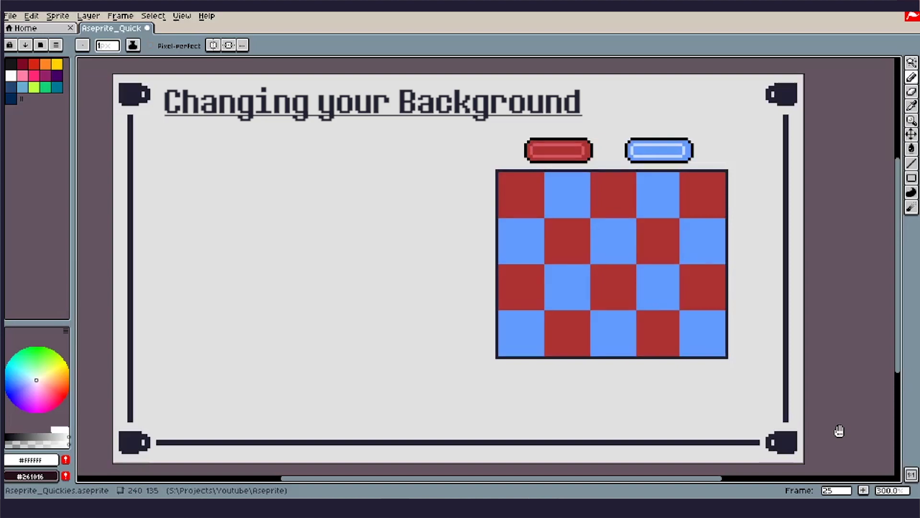
pyautogui.press('Left')
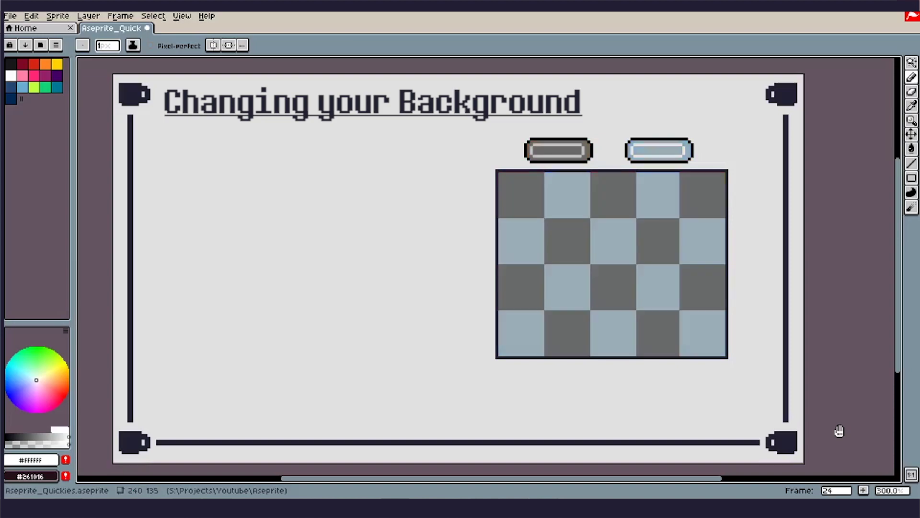
pyautogui.press('Right')
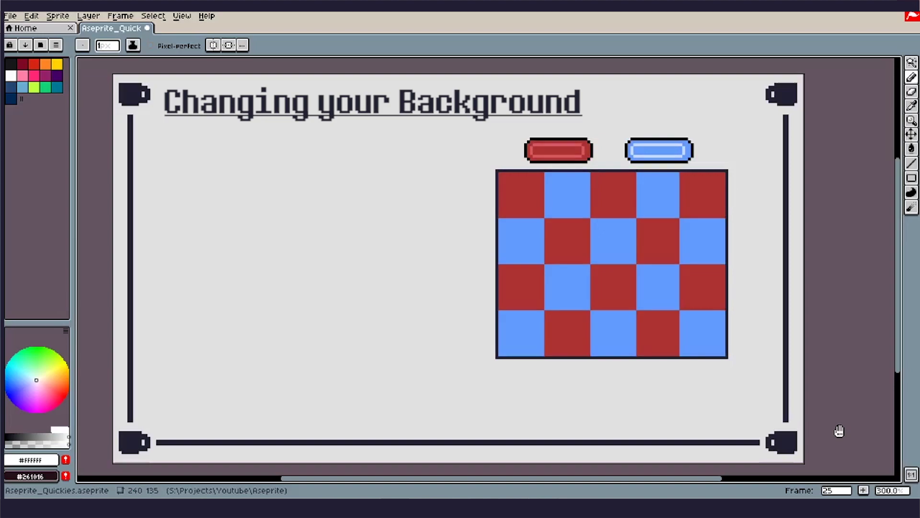
pyautogui.press('Left')
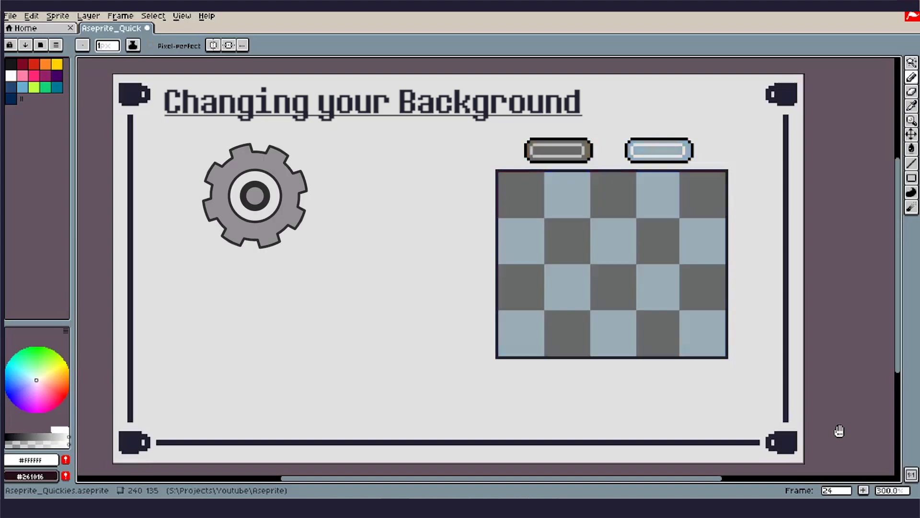
pyautogui.press('Right')
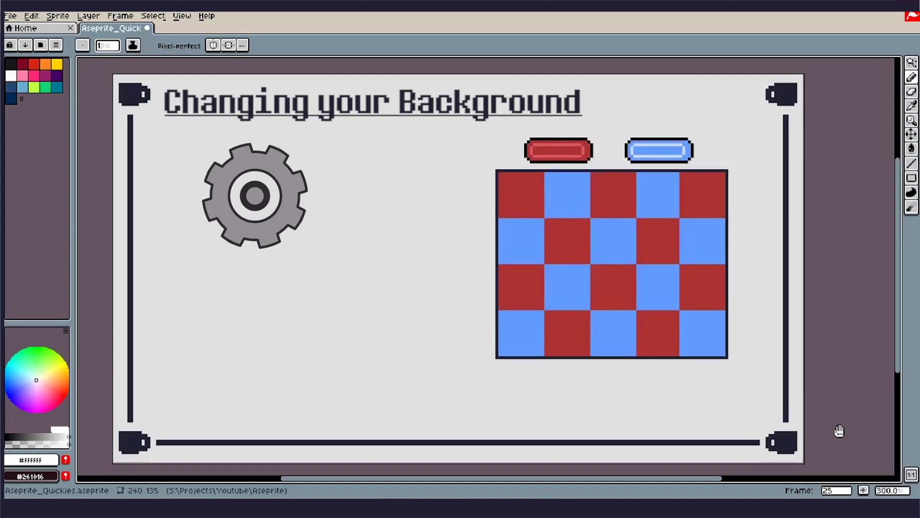
pyautogui.press('Left')
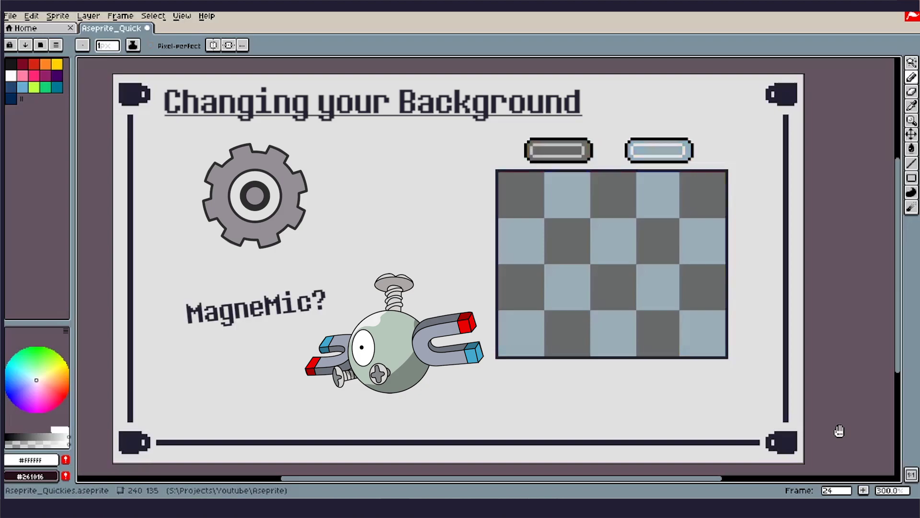
pyautogui.press('Right')
pyautogui.press('Left')
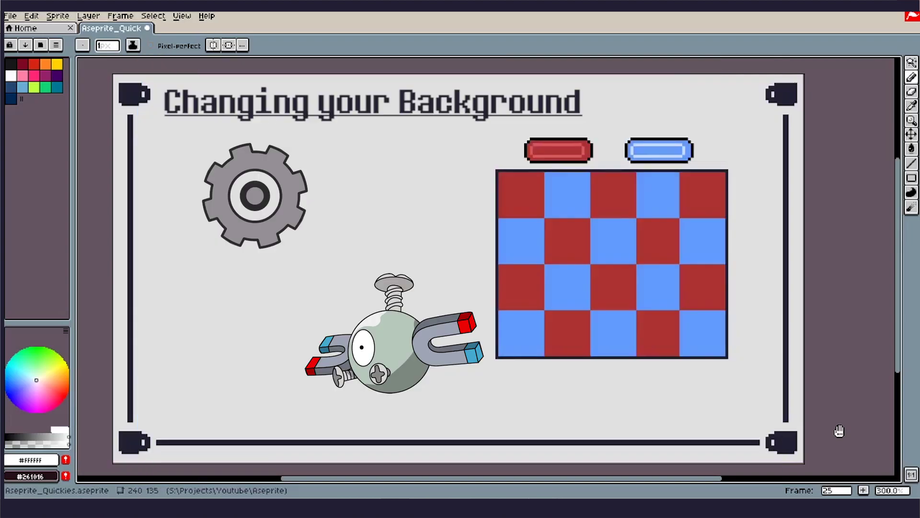
pyautogui.press('Left')
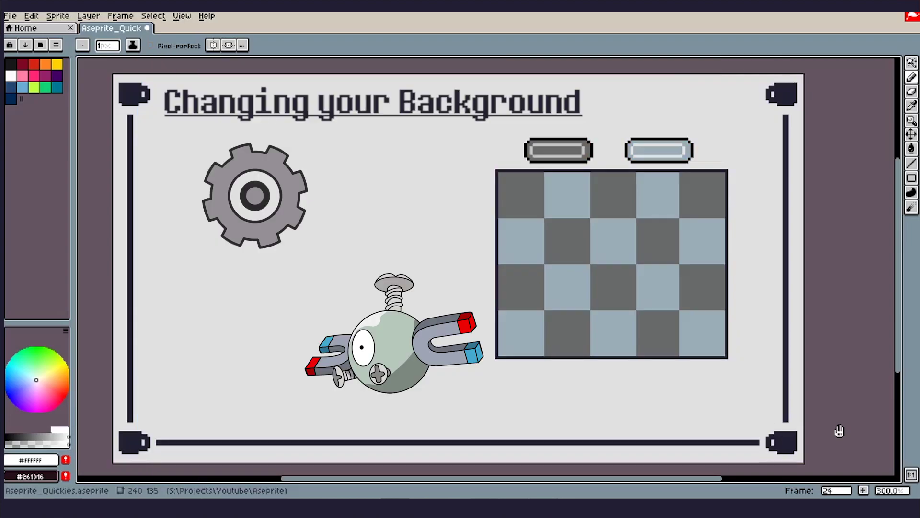
pyautogui.press('Right')
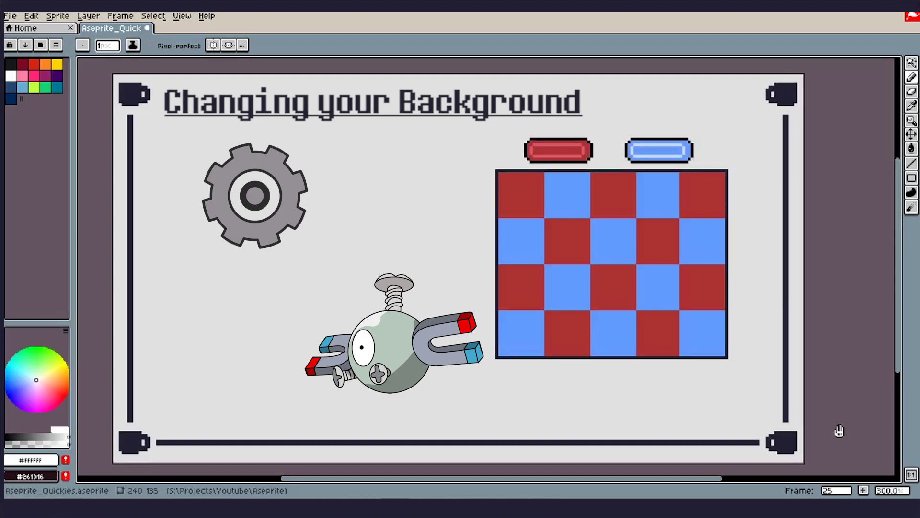
pyautogui.press('Left')
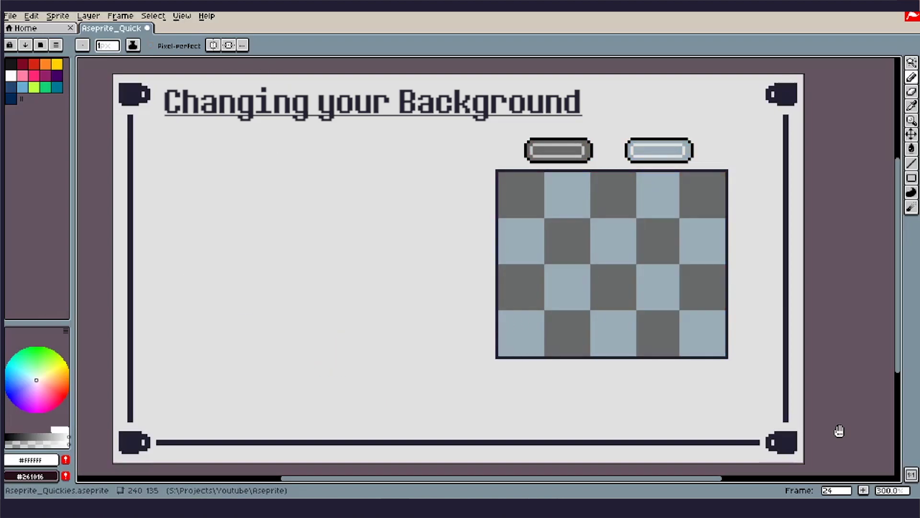
pyautogui.press('Right')
# Open Edit > Preferences on the Background page and move the dialog left over the canvas.
pyautogui.click(31, 16)
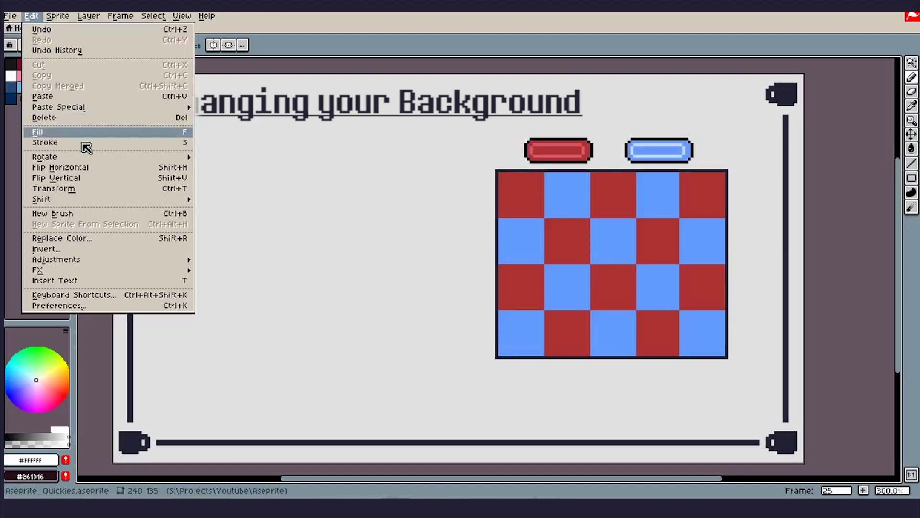
pyautogui.click(102, 305)
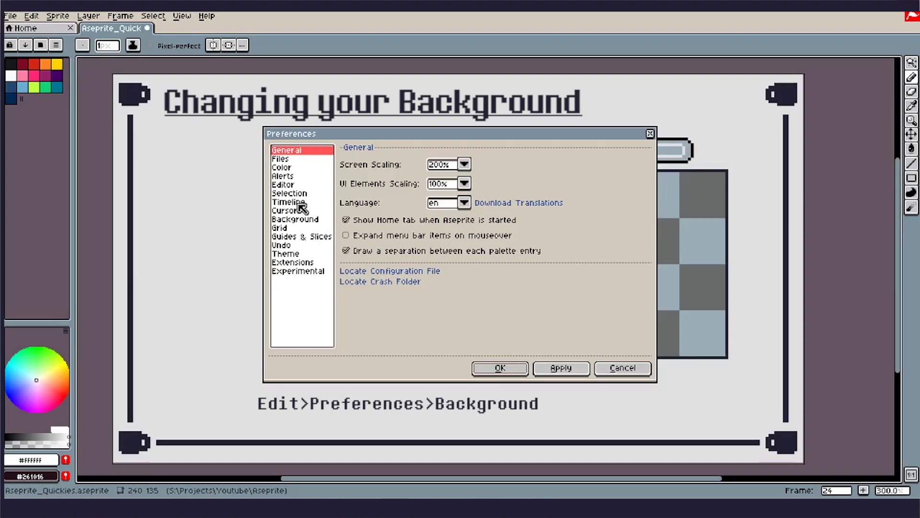
pyautogui.click(305, 220)
pyautogui.moveTo(480, 140); pyautogui.dragTo(303, 132)
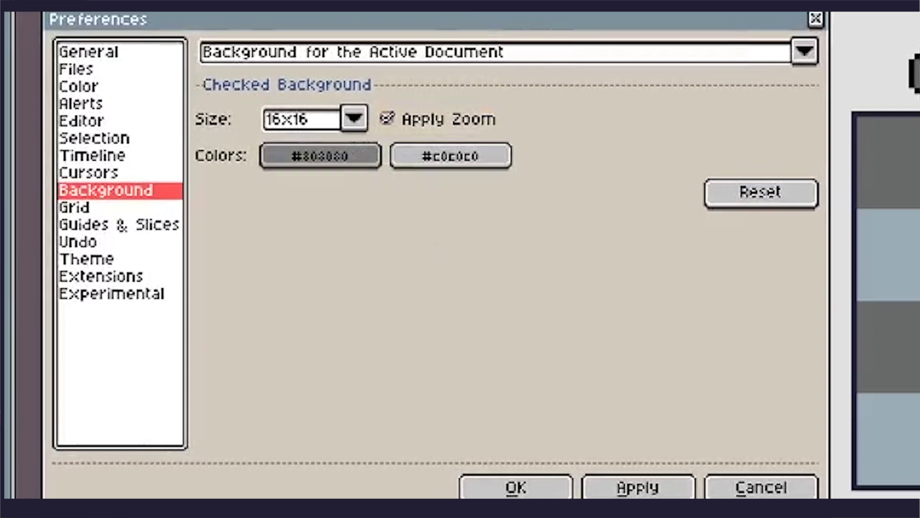
# Try choosing the first checker colour from the palette indices.
pyautogui.click(341, 163)
pyautogui.click(290, 194)
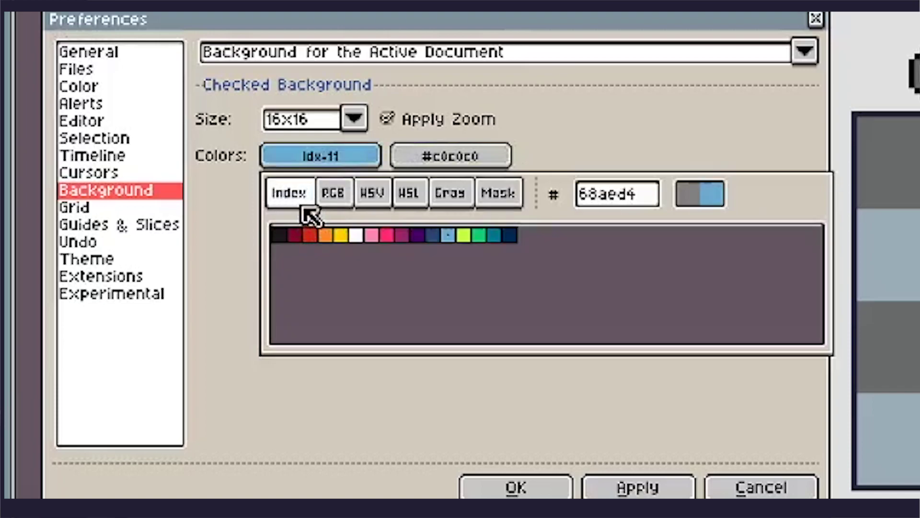
pyautogui.press('Escape')
# Make the second checker colour blue #163bc0, then reset both to #808080 and #c0c0c0.
pyautogui.click(349, 160)
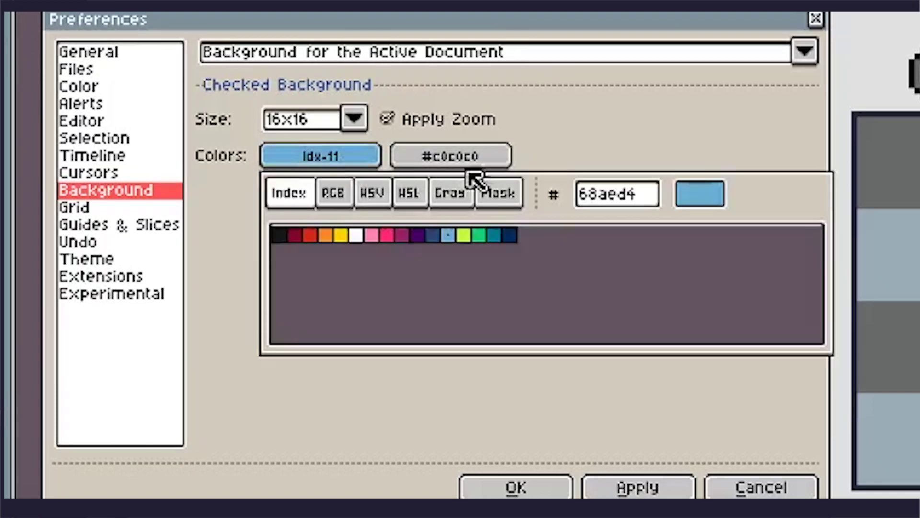
pyautogui.click(448, 161)
pyautogui.click(465, 208)
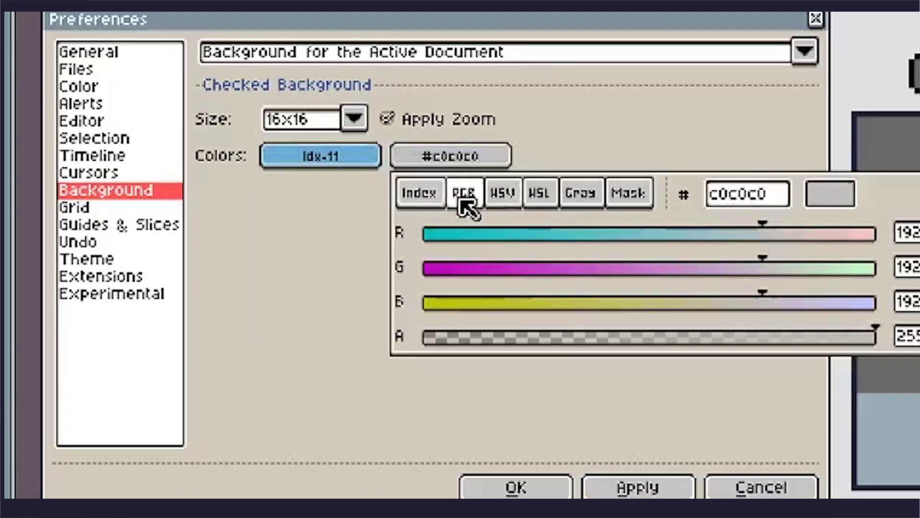
pyautogui.click(483, 233)
pyautogui.moveTo(485, 233); pyautogui.dragTo(463, 234)
pyautogui.click(530, 269)
pyautogui.press('Escape')
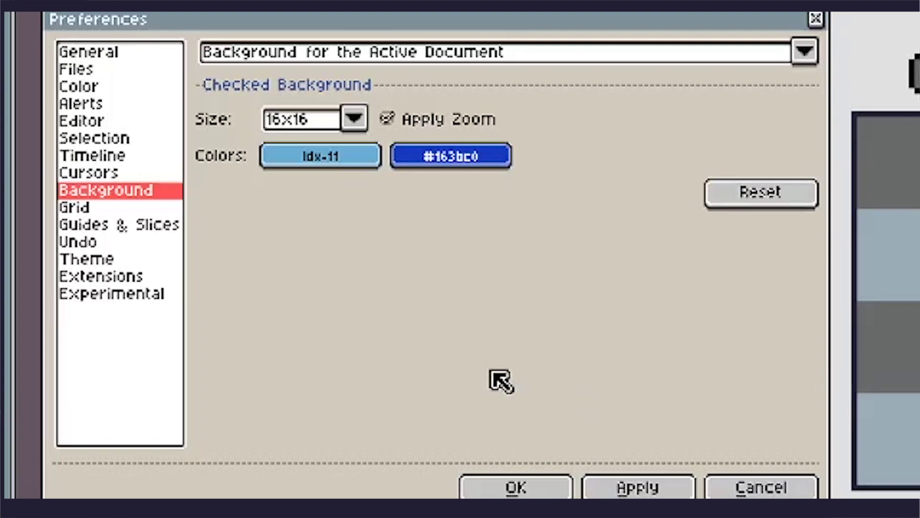
pyautogui.click(753, 207)
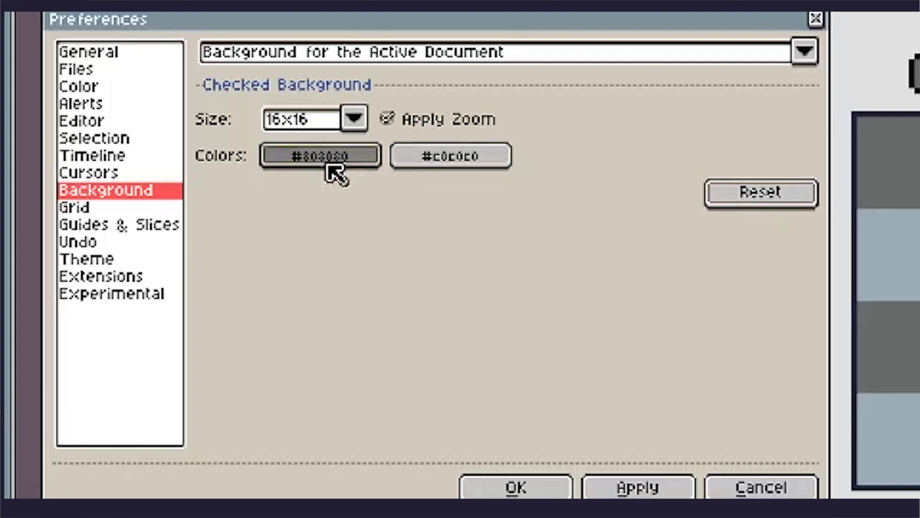
# Apply the Dark Mort HD theme without adjusting screen and UI scaling.
pyautogui.click(120, 261)
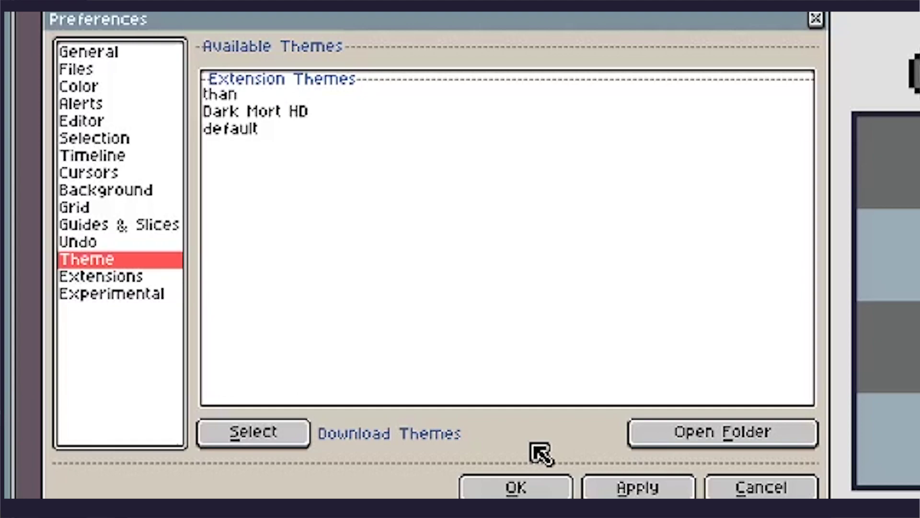
pyautogui.click(288, 112)
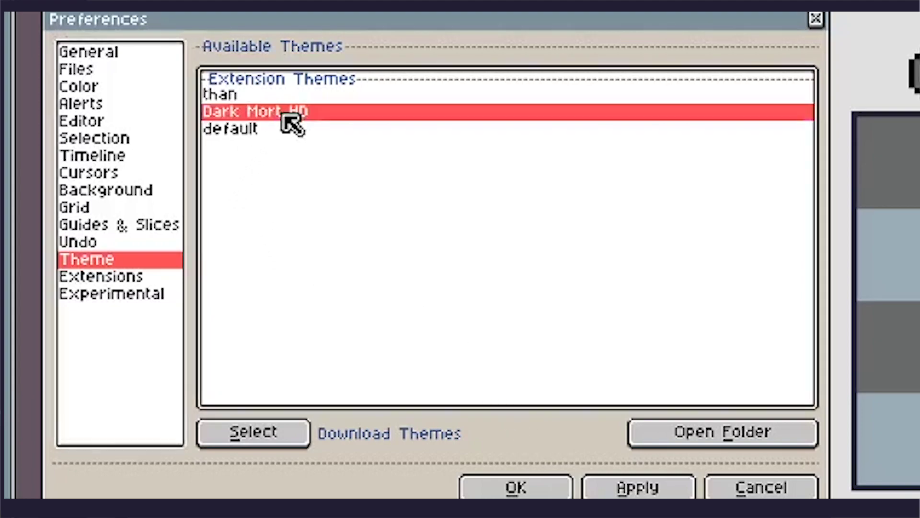
pyautogui.click(293, 441)
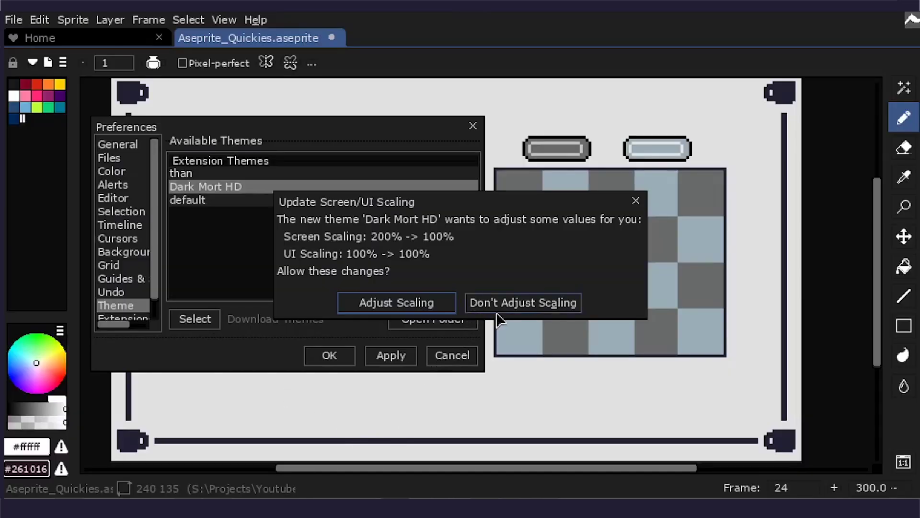
pyautogui.click(517, 307)
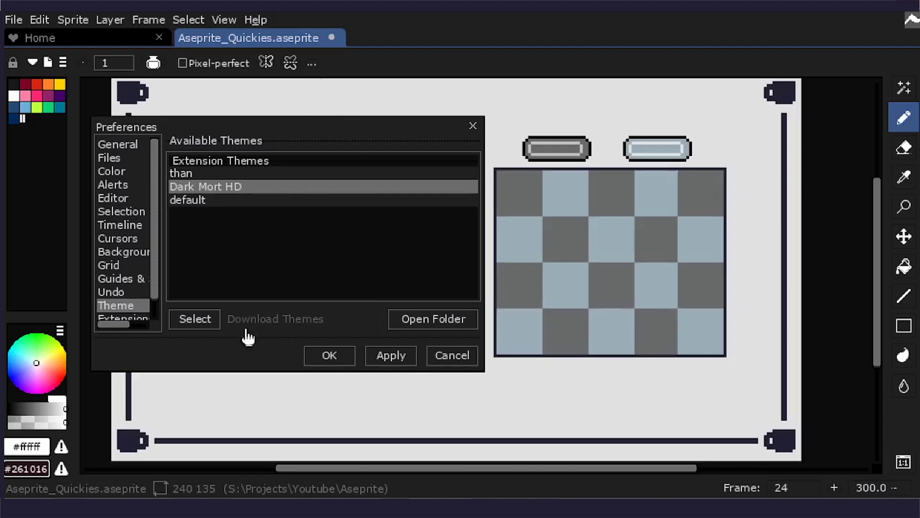
# Switch back to the default theme and close Preferences with OK.
pyautogui.click(195, 202)
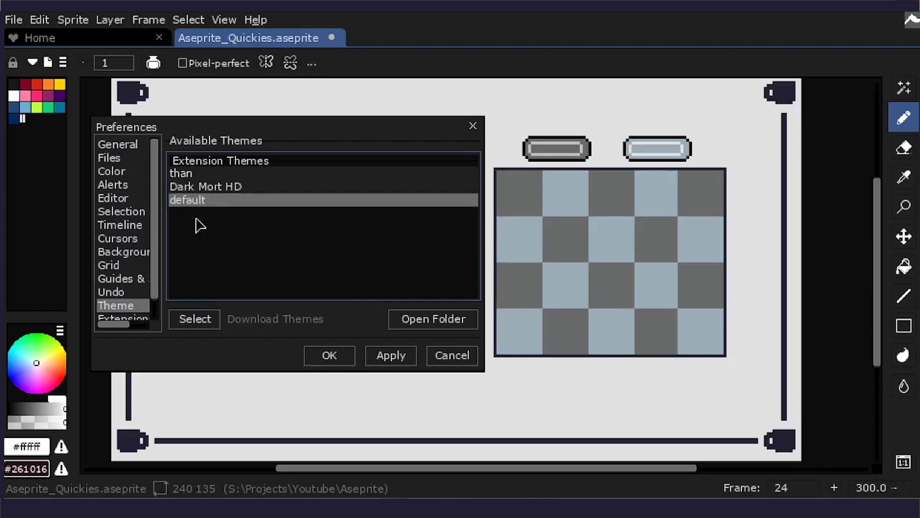
pyautogui.click(202, 323)
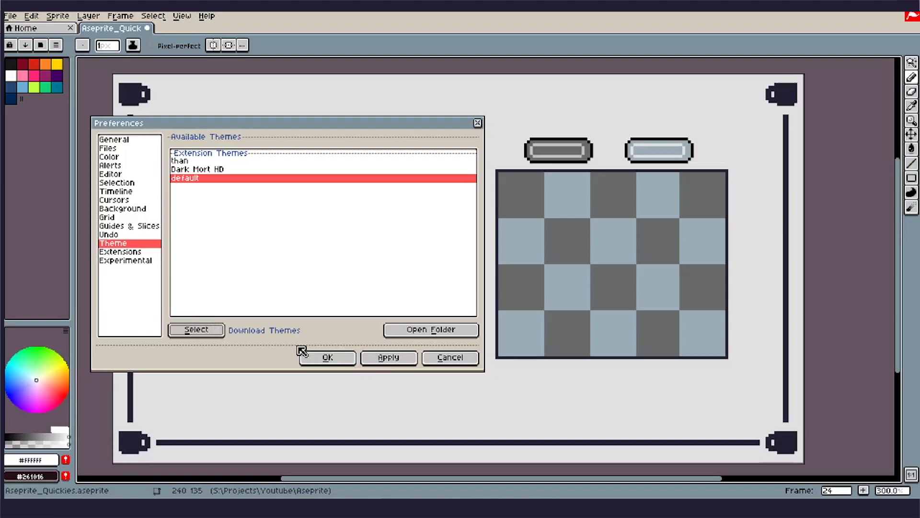
pyautogui.click(328, 359)
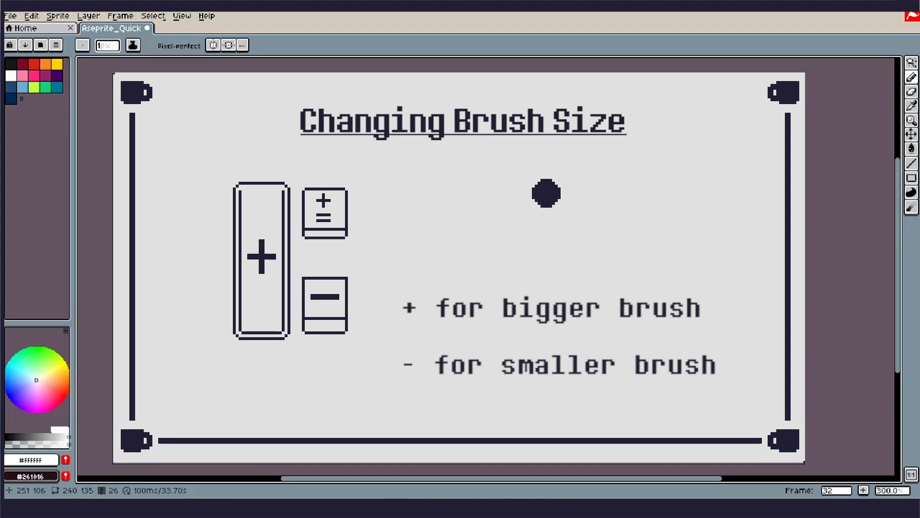
# Increase the brush size with the toolbar's brush size slider, then dismiss the slider.
pyautogui.click(106, 45)
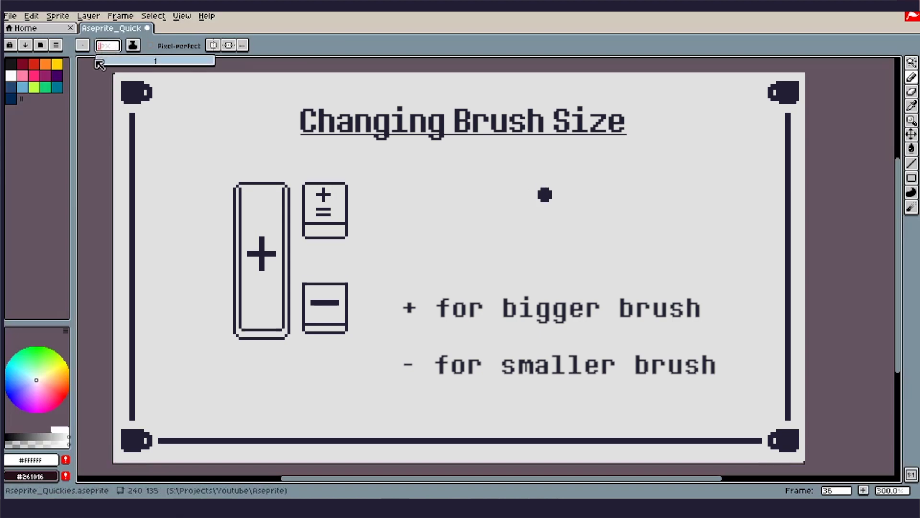
pyautogui.moveTo(98, 64); pyautogui.dragTo(103, 65)
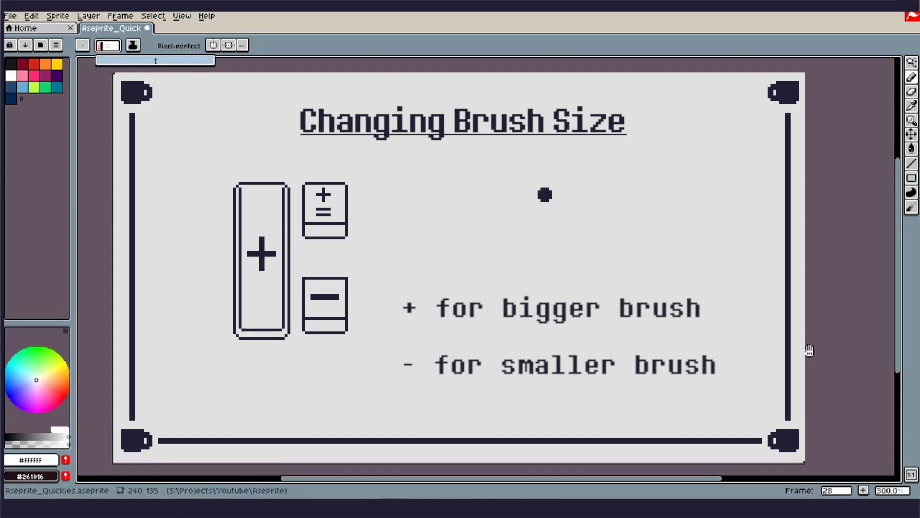
pyautogui.click(828, 349)
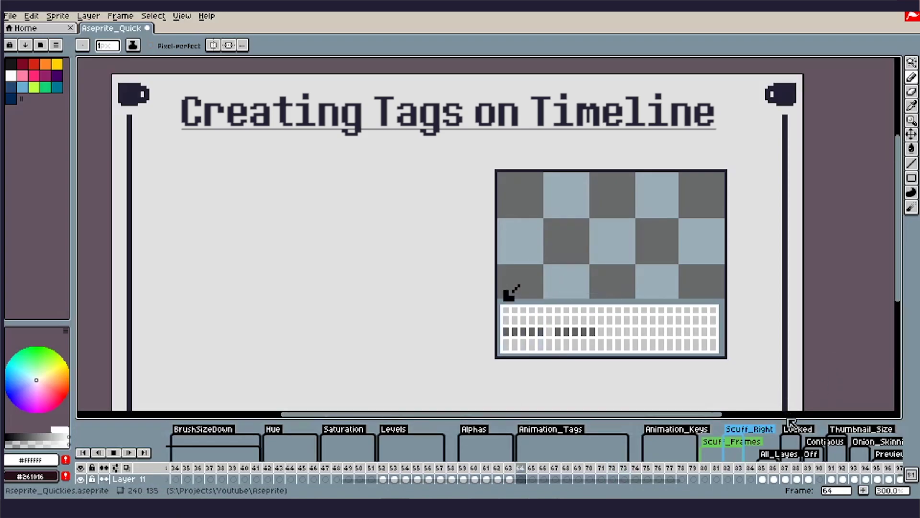
# Zoom out, pan to the whole slide, and drag the timeline splitter up to reveal the layers.
pyautogui.scroll(-1, 780, 350)
pyautogui.moveTo(766, 337); pyautogui.dragTo(654, 263)
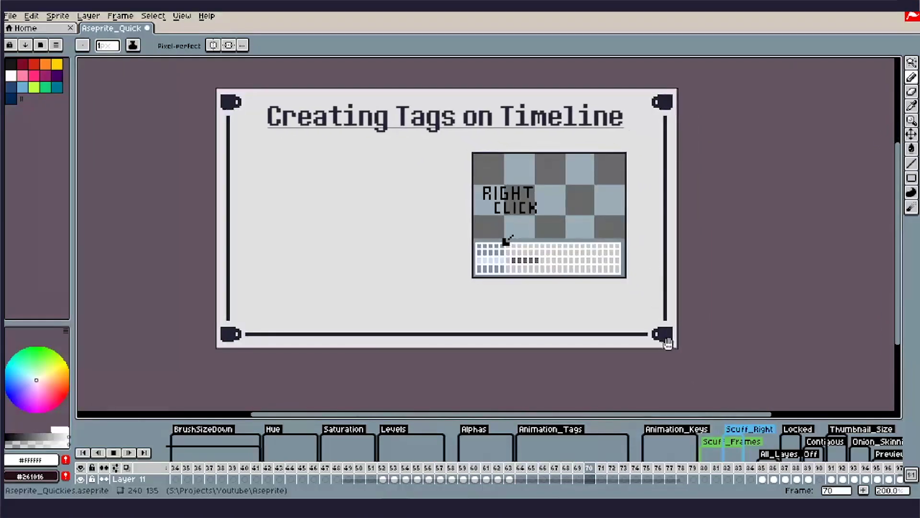
pyautogui.moveTo(686, 420); pyautogui.dragTo(705, 379)
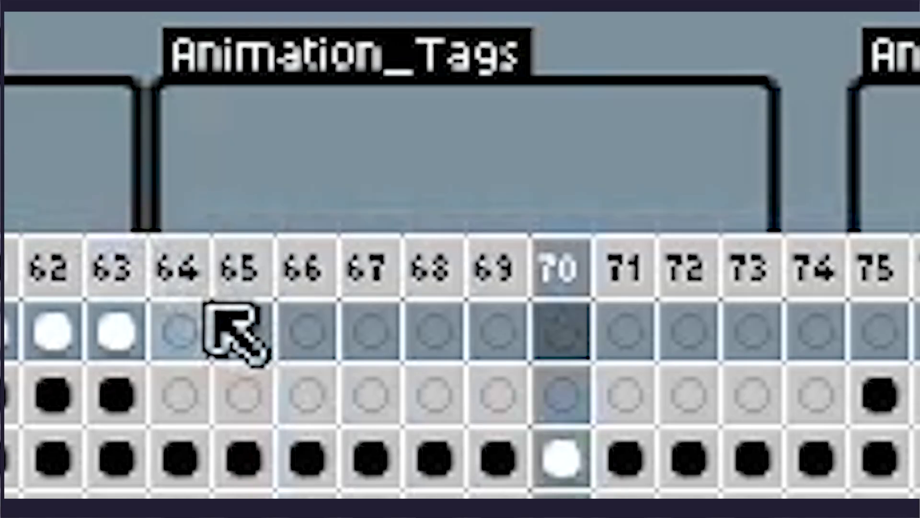
# Select frames 64 to 73 on Layer 11 and create a new tag for them.
pyautogui.click(523, 436)
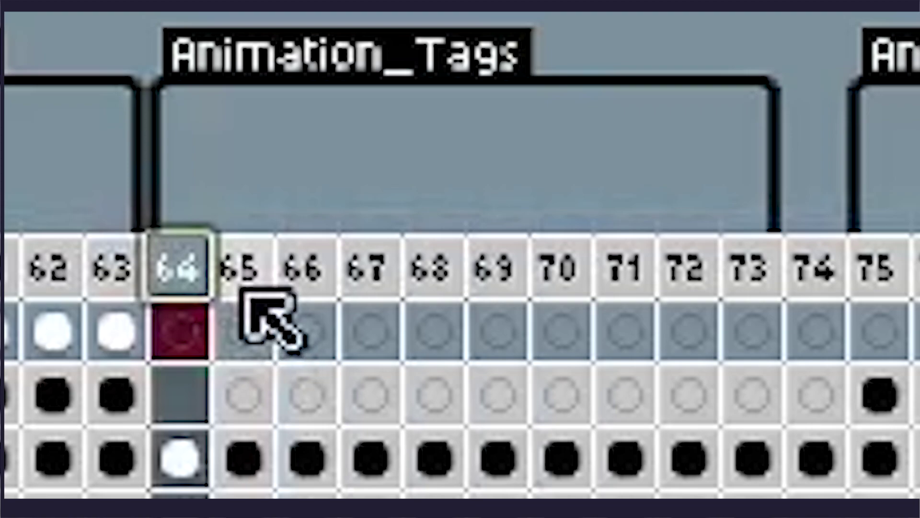
pyautogui.moveTo(242, 292); pyautogui.dragTo(764, 267)
pyautogui.rightClick(768, 271)
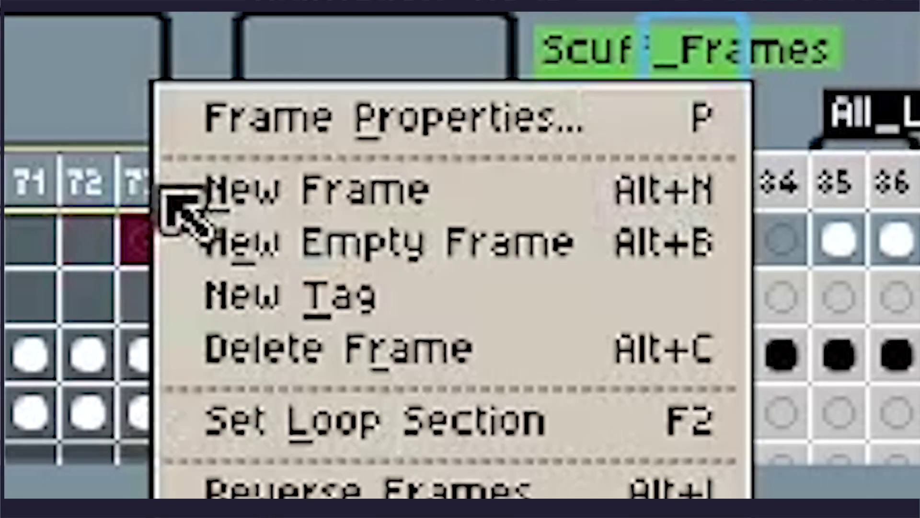
pyautogui.click(259, 294)
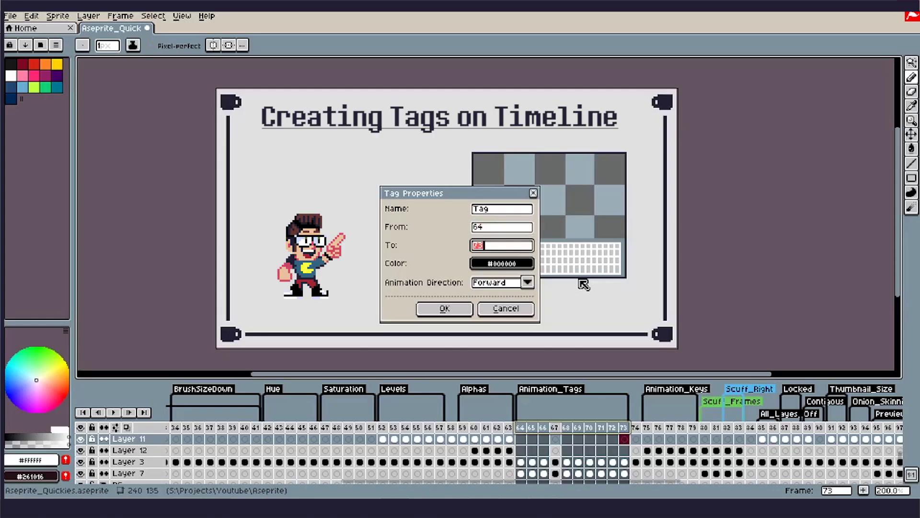
# Set the tag's colour to yellow #f3ce52 and confirm Tag Properties.
pyautogui.click(486, 265)
pyautogui.click(538, 283)
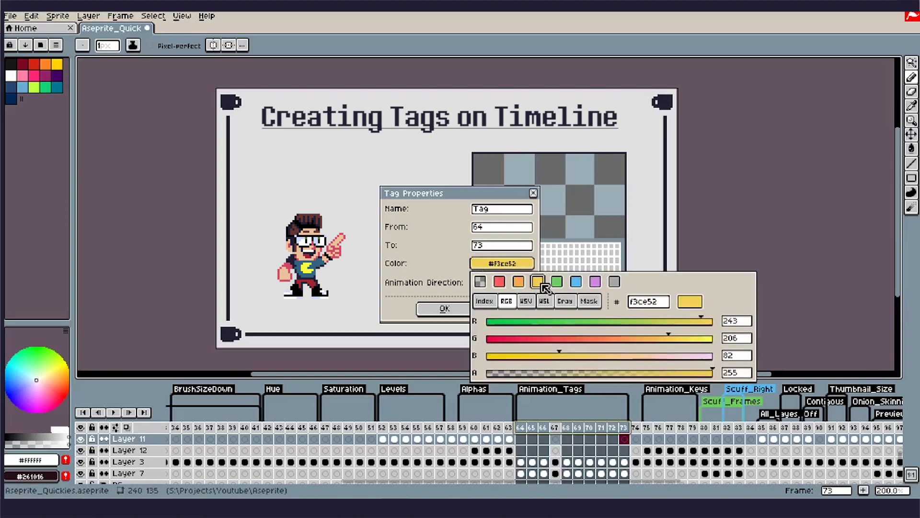
pyautogui.click(429, 257)
pyautogui.click(443, 309)
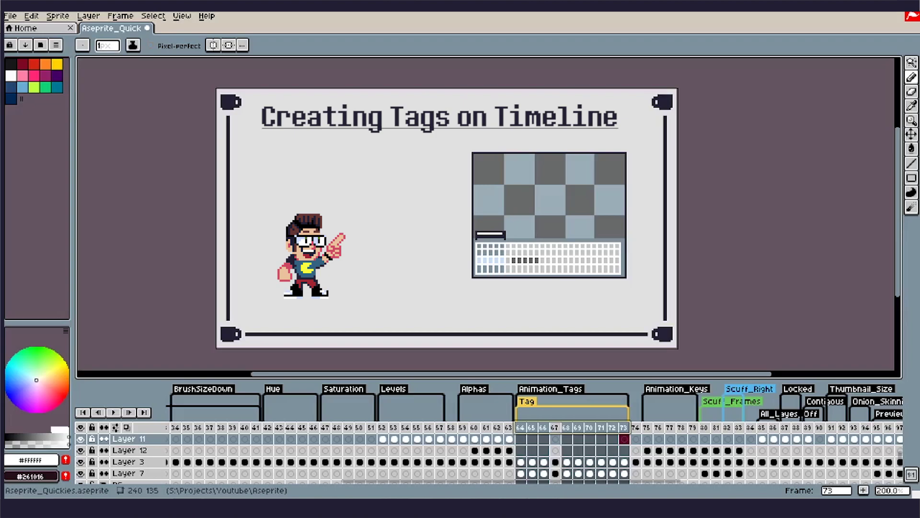
# Start animation playback with Enter and let it run on past frame 81.
pyautogui.press('Return')
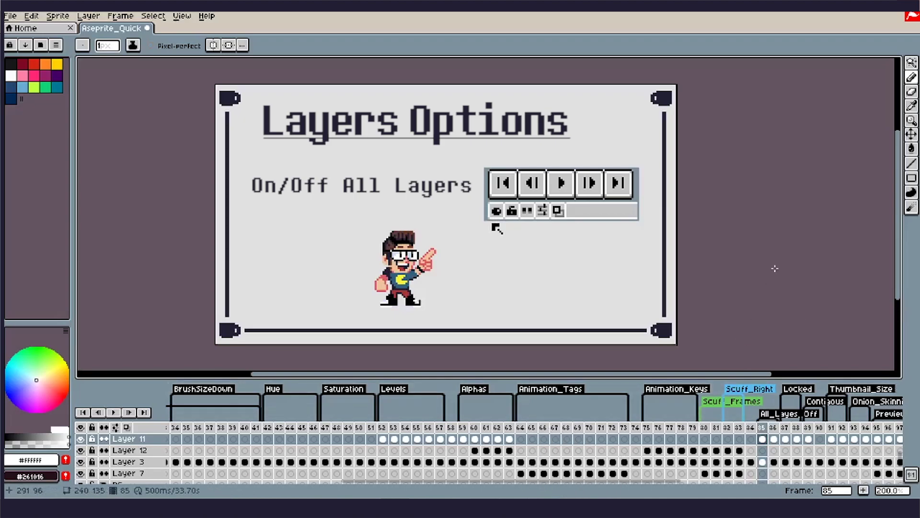
# Hide all layers with the timeline header's eye icon, then show them again.
pyautogui.click(80, 427)
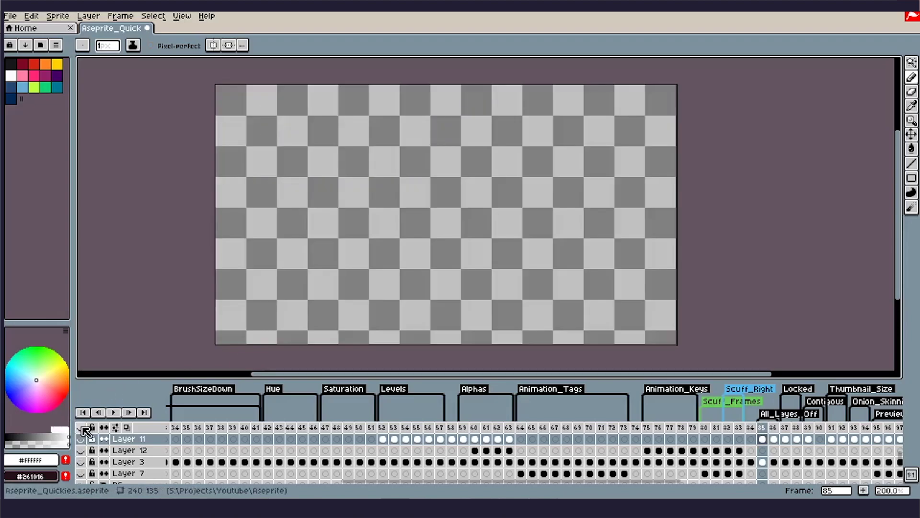
pyautogui.click(81, 428)
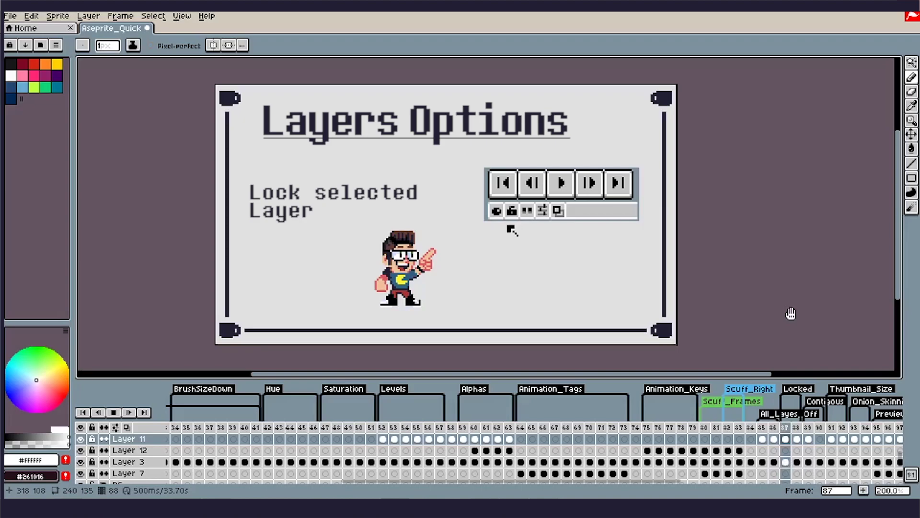
# Stop the animation playback with Enter so it halts on the current slide.
pyautogui.press('Return')
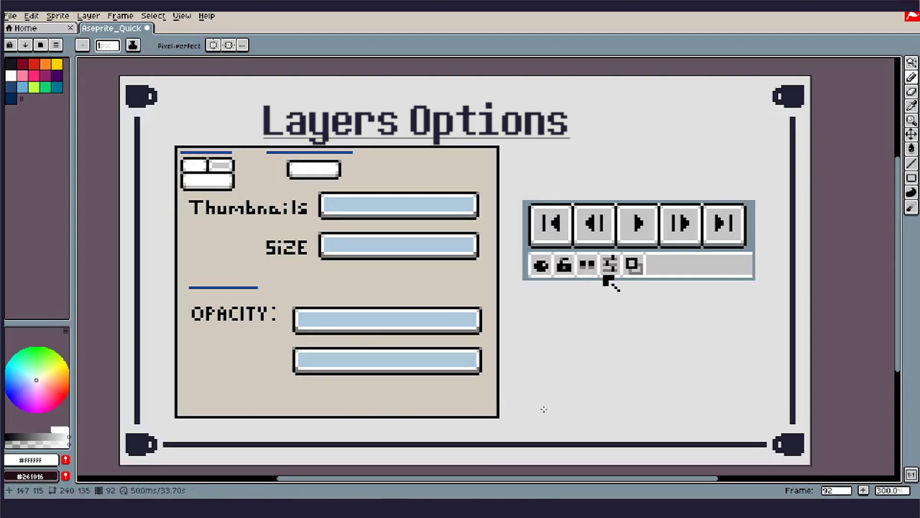
# Show the timeline, turn on frame Thumbnails, and enlarge the panel to show all layers.
pyautogui.press('Tab')
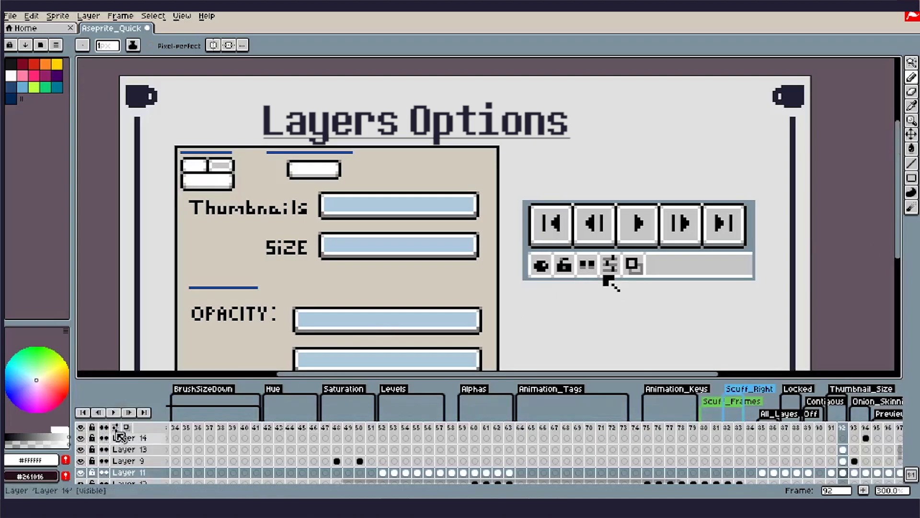
pyautogui.click(115, 427)
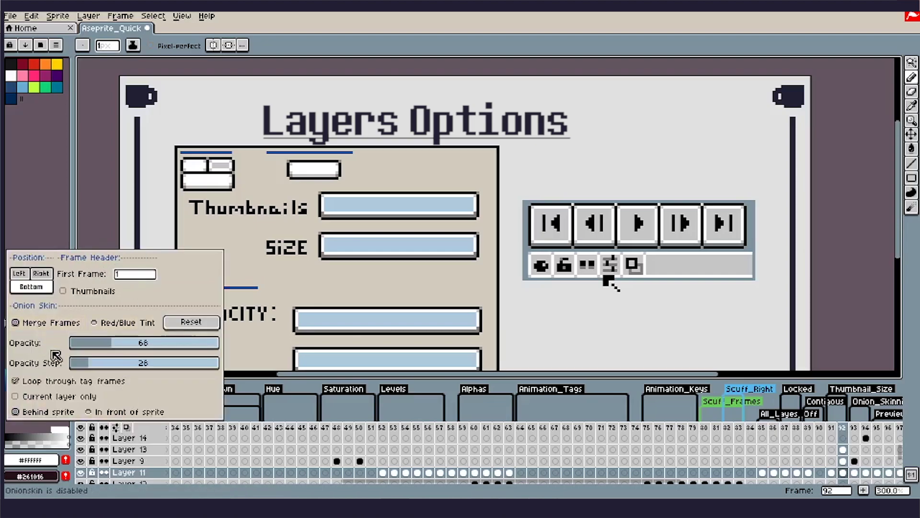
pyautogui.click(63, 291)
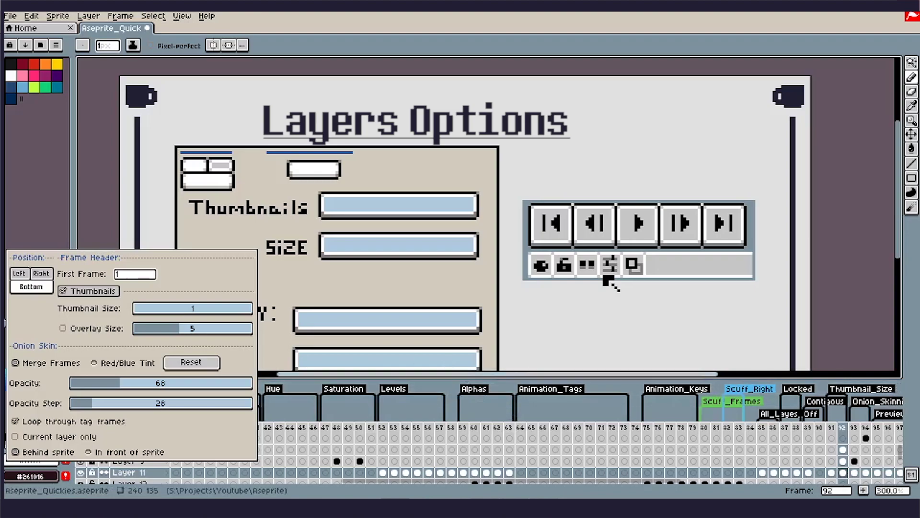
pyautogui.moveTo(481, 380); pyautogui.dragTo(481, 278)
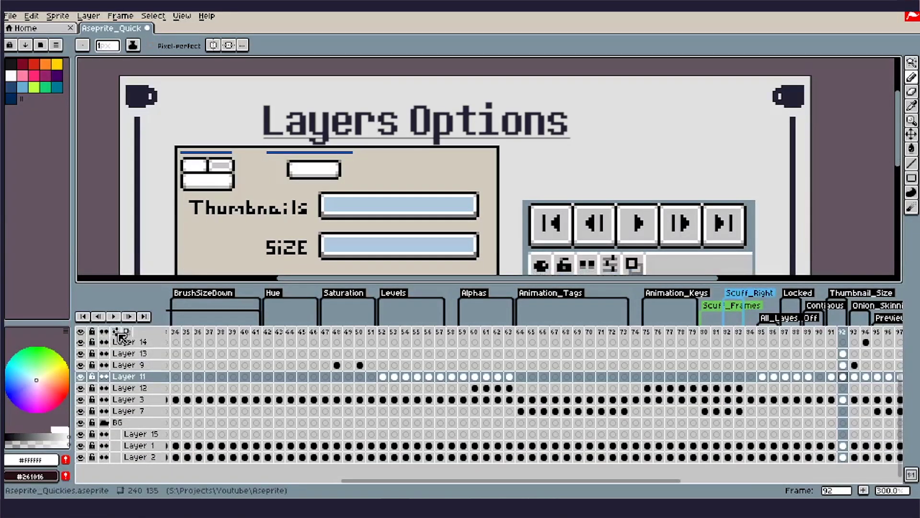
# Try a larger Thumbnail Size, return it to 1, and set the timeline Position to Right.
pyautogui.click(116, 331)
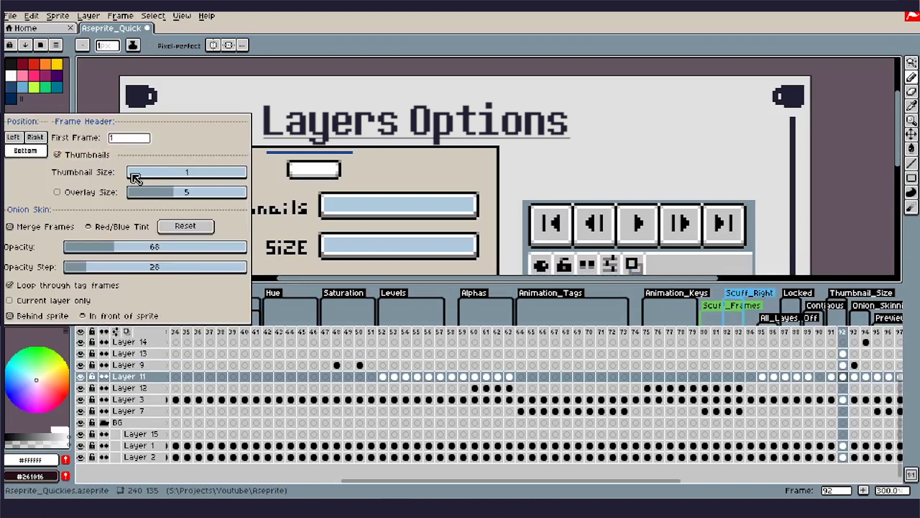
pyautogui.moveTo(141, 182); pyautogui.dragTo(170, 182)
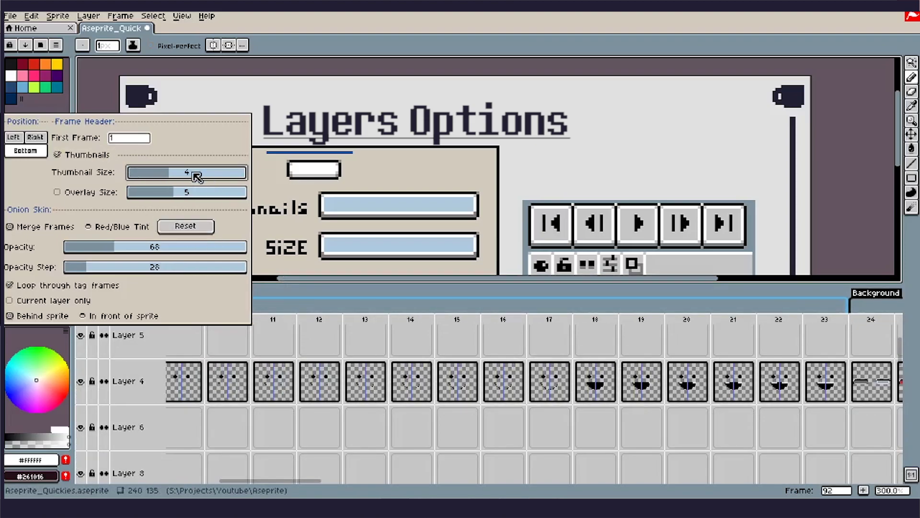
pyautogui.moveTo(154, 181); pyautogui.dragTo(48, 192)
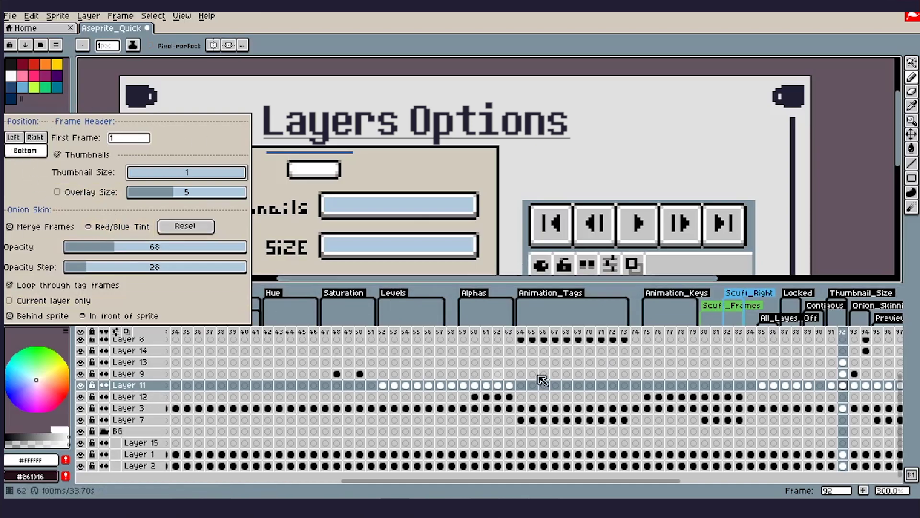
pyautogui.click(36, 137)
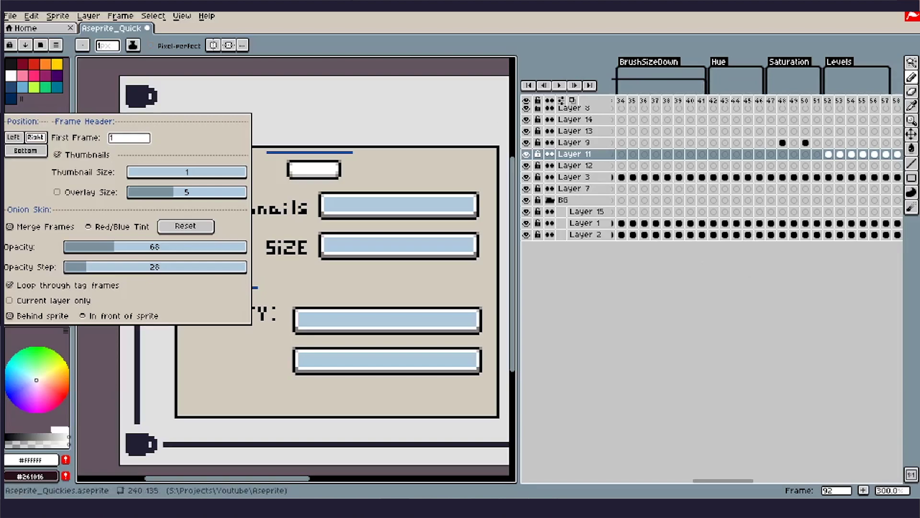
# Set the timeline Position option back to Bottom, below the canvas.
pyautogui.moveTo(723, 481); pyautogui.dragTo(619, 485)
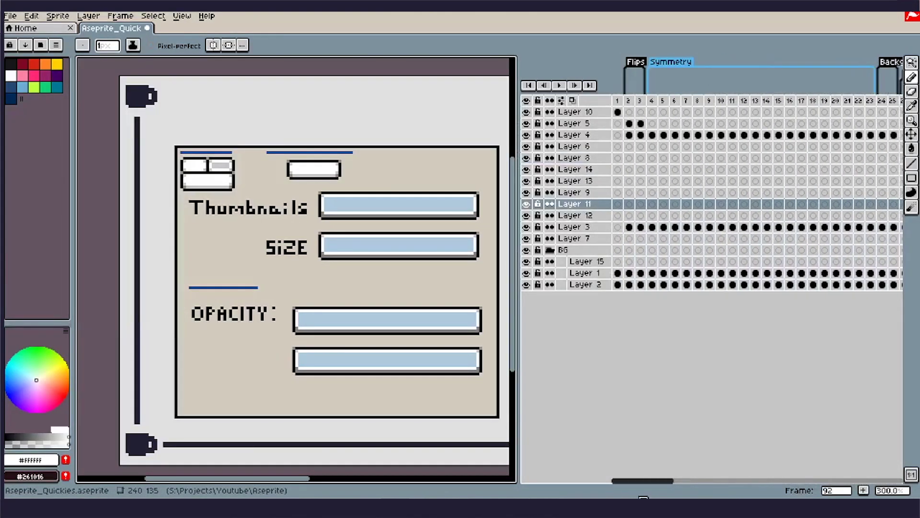
pyautogui.click(574, 101)
pyautogui.click(461, 149)
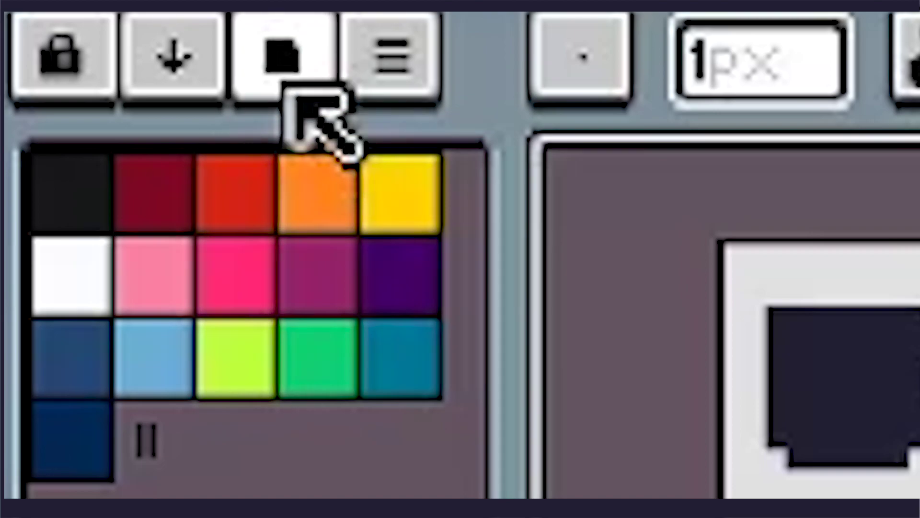
# Search the preset palettes for 'NES', load the NES palette, and close the presets list.
pyautogui.click(286, 86)
pyautogui.scroll(-10, 149, 211)
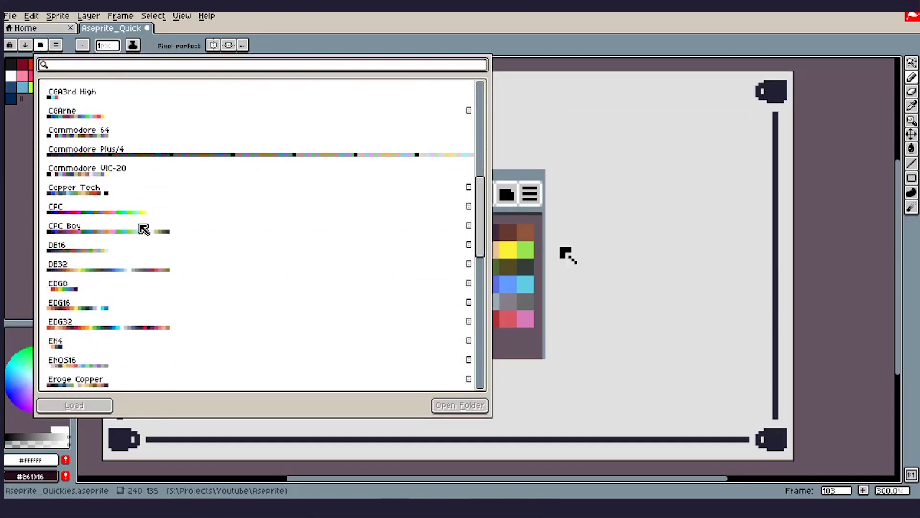
pyautogui.scroll(-10, 144, 229)
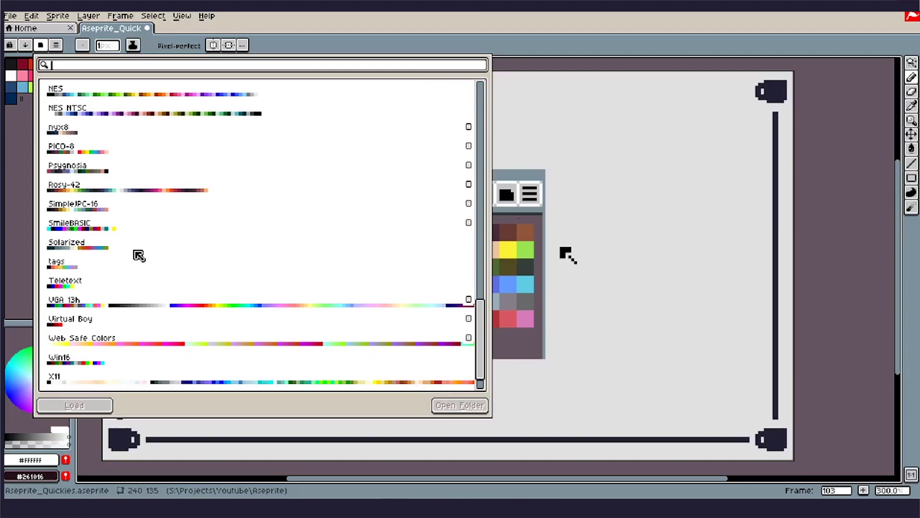
pyautogui.scroll(8, 128, 246)
pyautogui.scroll(6, 128, 246)
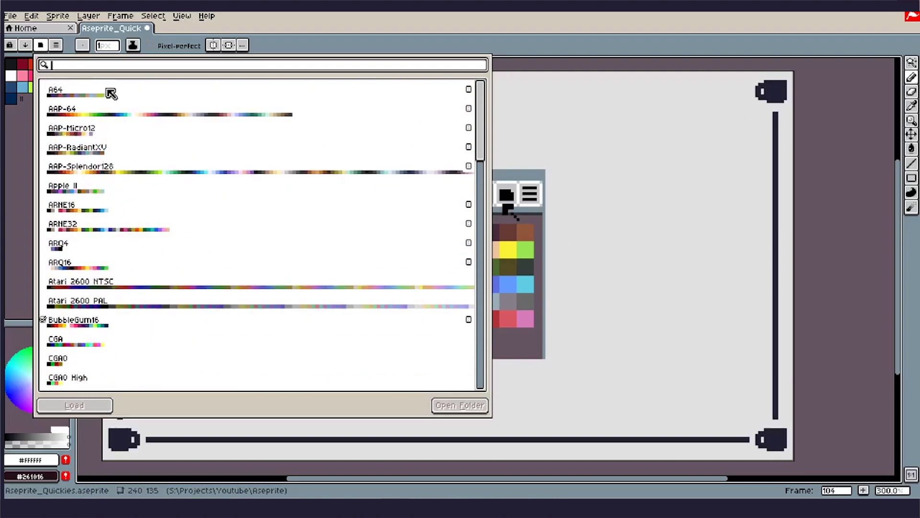
pyautogui.write('NES')
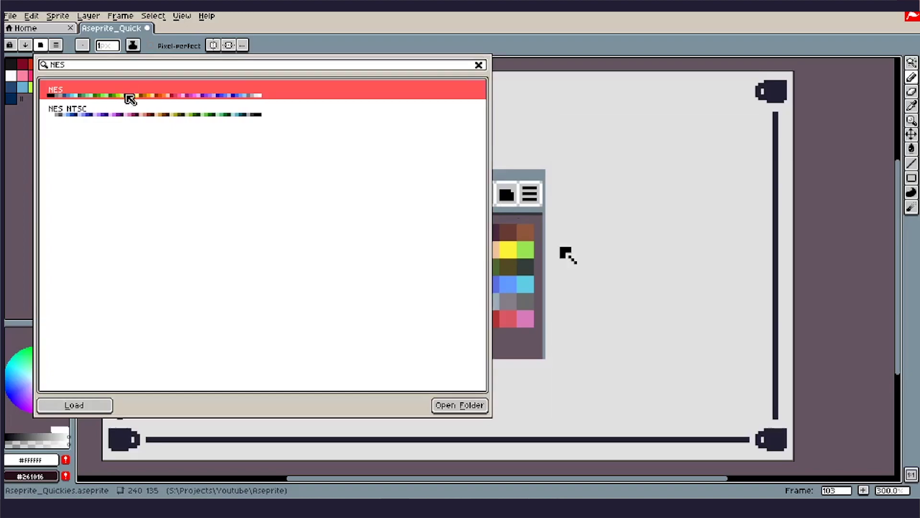
pyautogui.click(127, 96)
pyautogui.click(839, 219)
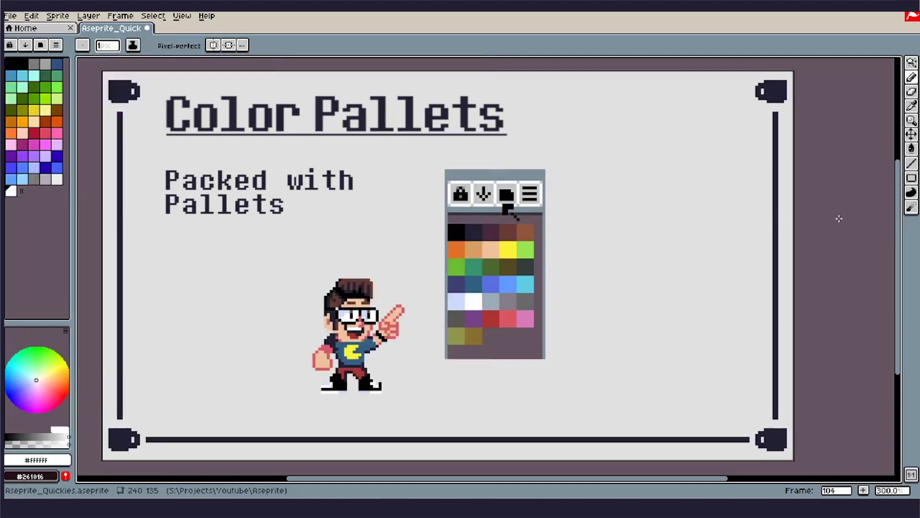